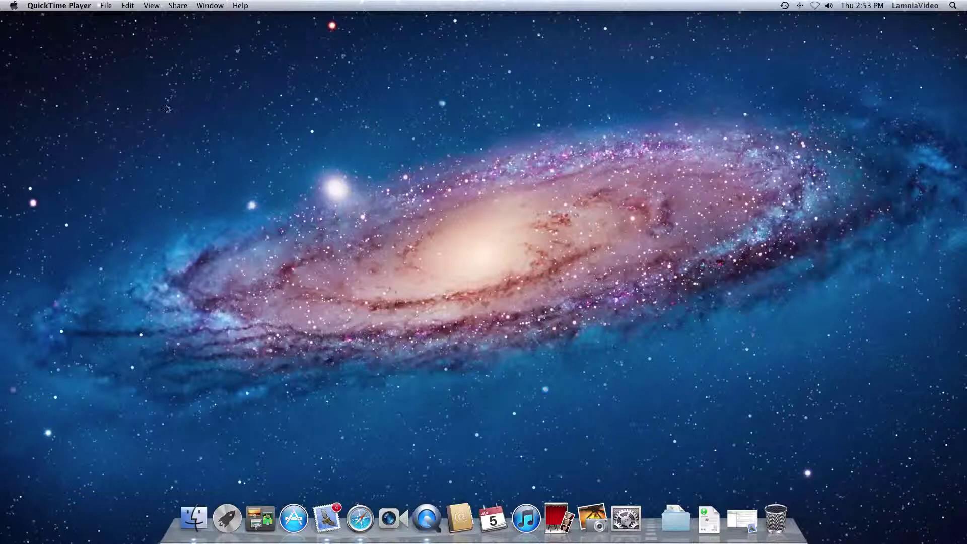
Open Mail and view the Lamnia Free Trial email with the VPN login details and pre-shared key
left_click(327, 519)
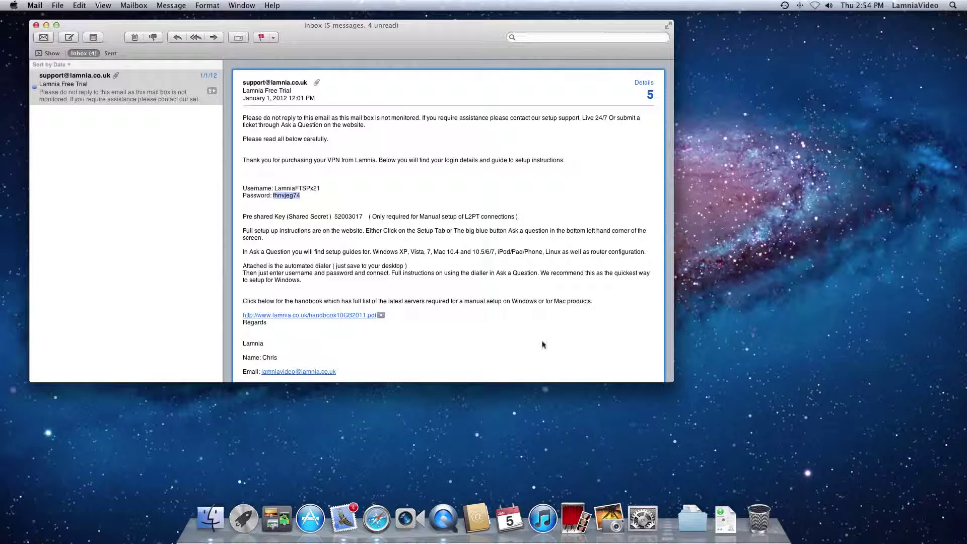
Open the linked Lamnia handbook PDF and find its Canada, US and UK L2TP server list
left_click(316, 316)
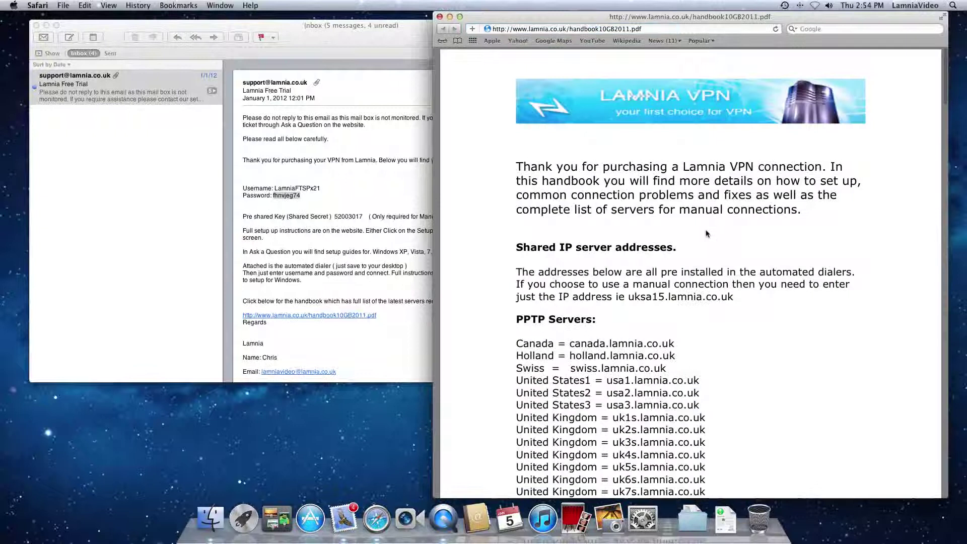
scroll(798, 343, "down", 10)
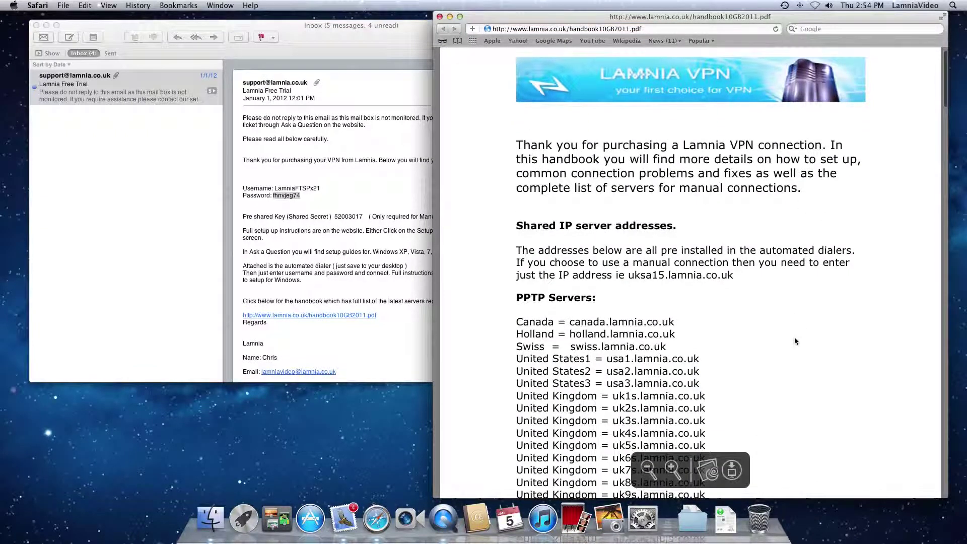
scroll(795, 341, "down", 10)
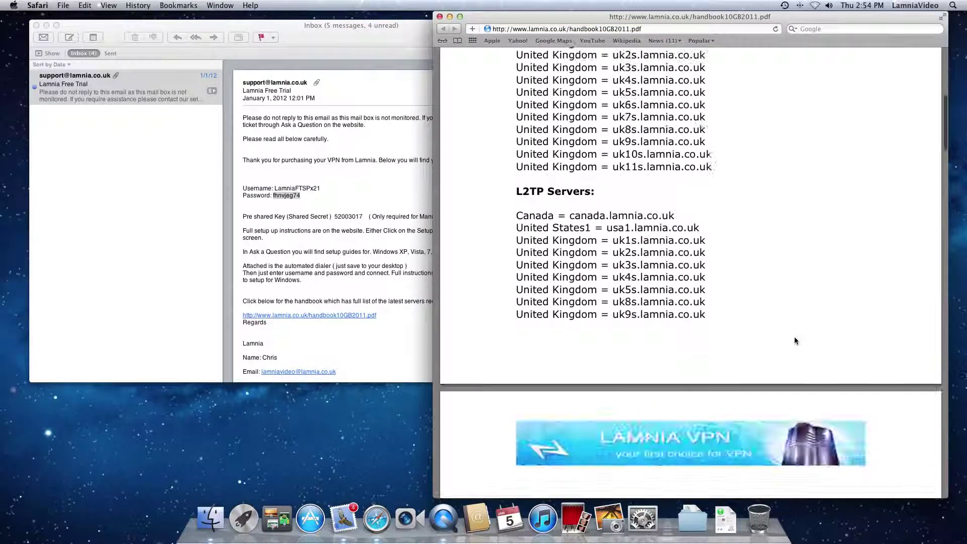
scroll(795, 341, "down", 10)
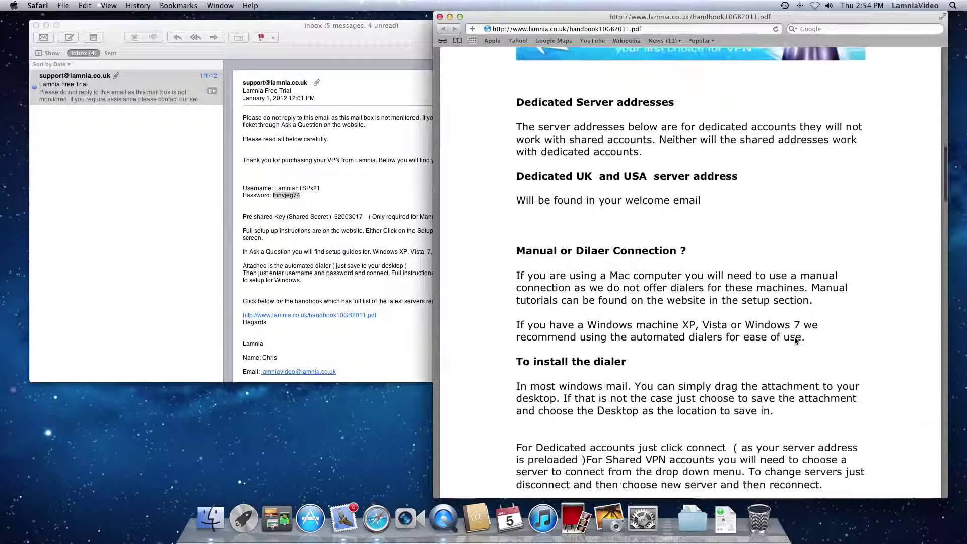
scroll(794, 341, "down", 10)
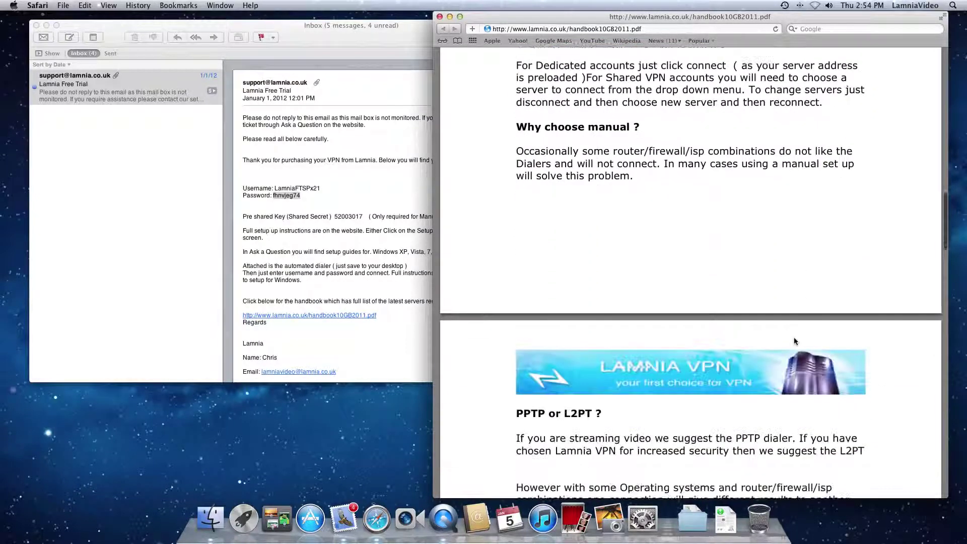
scroll(795, 342, "down", 10)
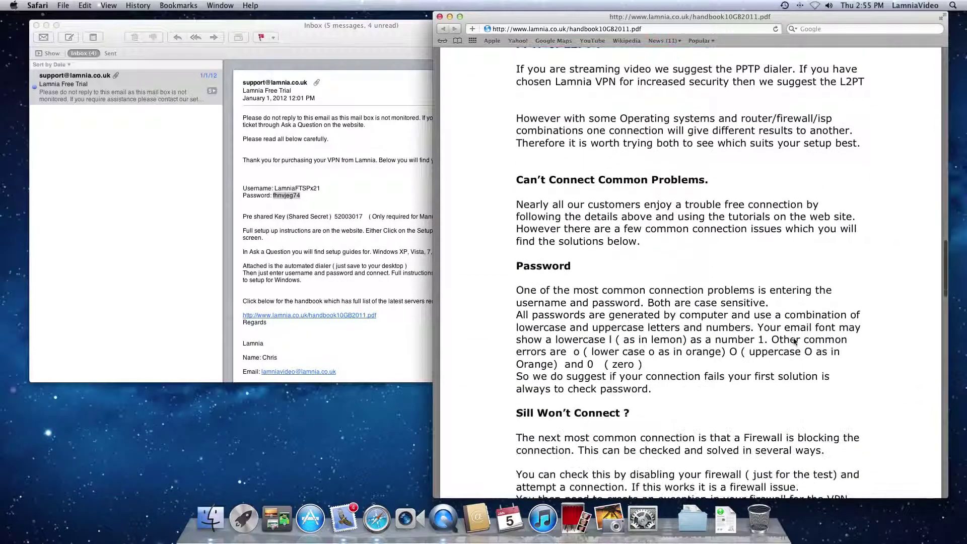
scroll(794, 343, "up", 10)
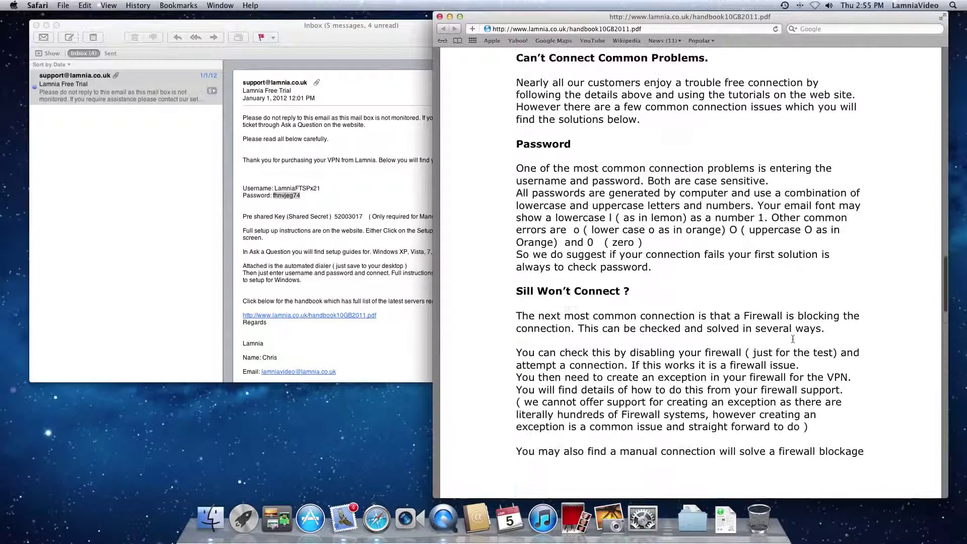
scroll(792, 343, "up", 10)
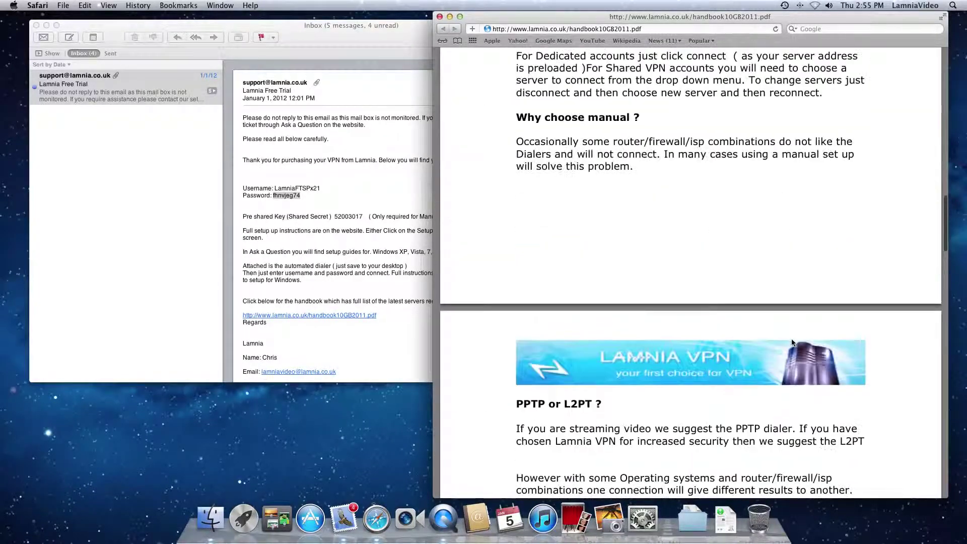
scroll(792, 343, "up", 8)
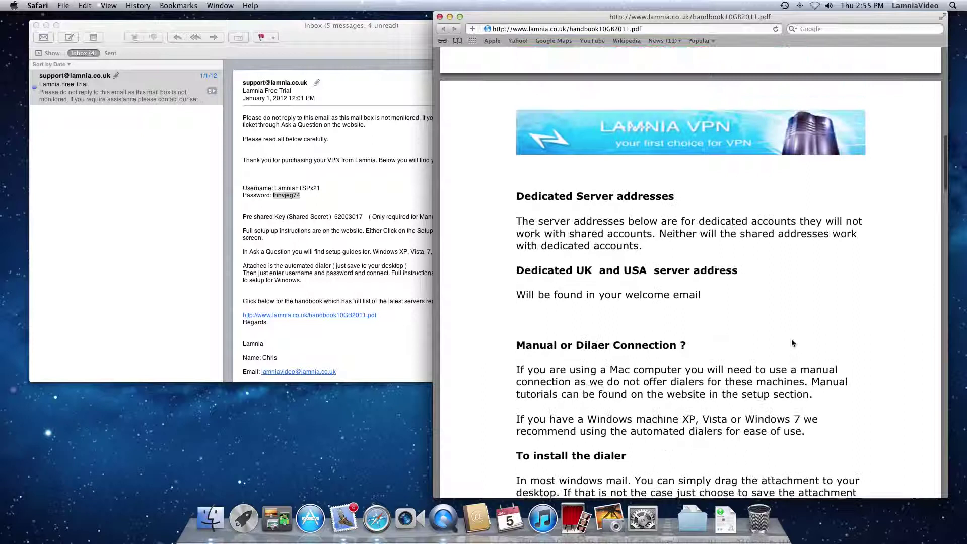
scroll(792, 342, "up", 1)
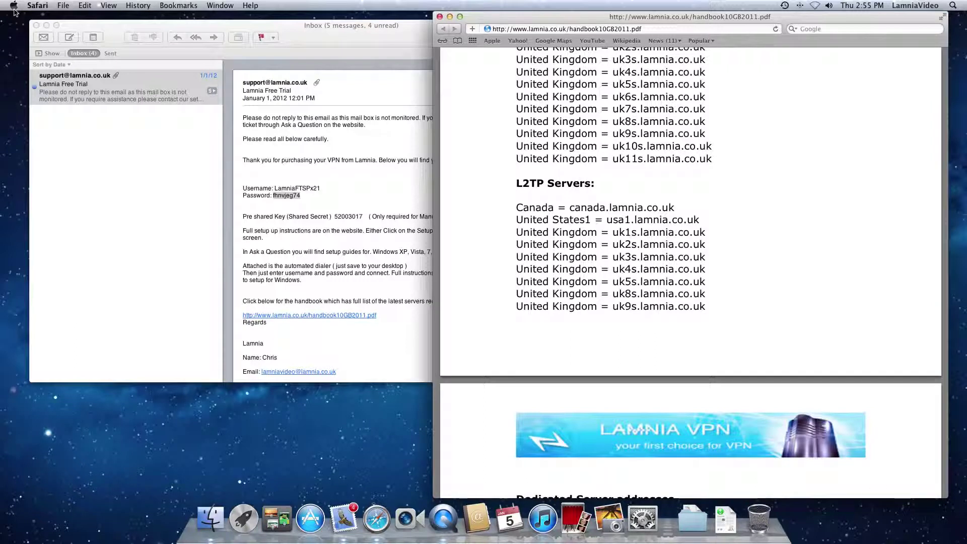
In Network preferences, start a new VPN service of type L2TP over IPSec named 'VPN (L2TP)'
left_click(14, 6)
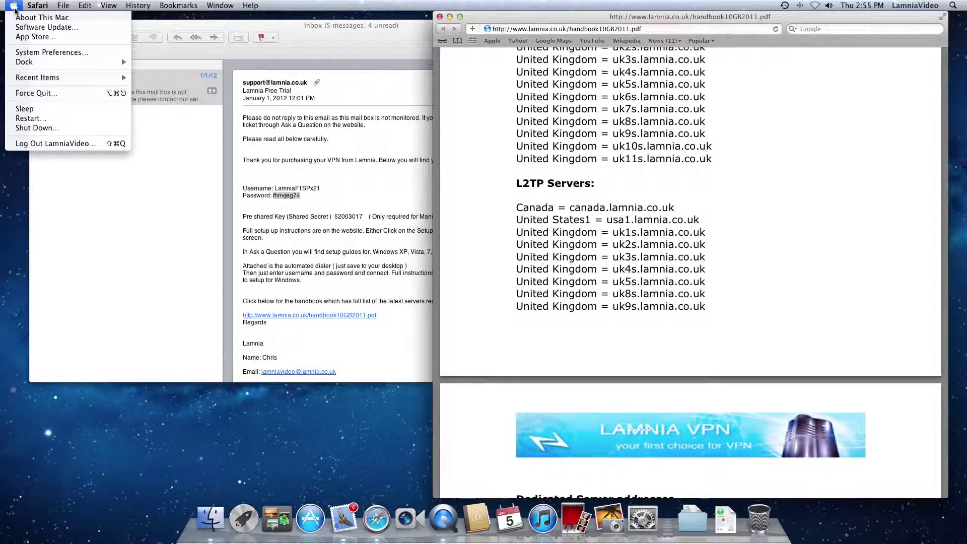
left_click(56, 52)
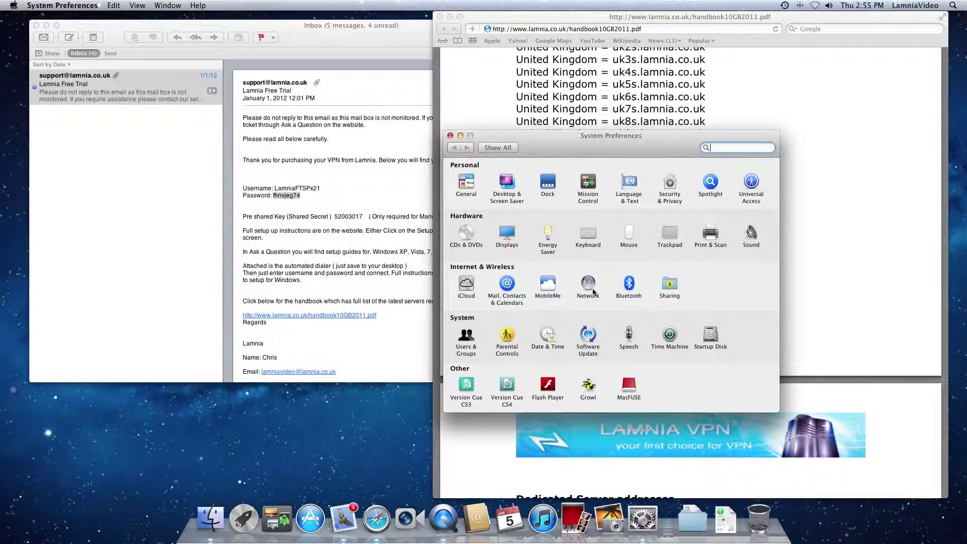
left_click(588, 286)
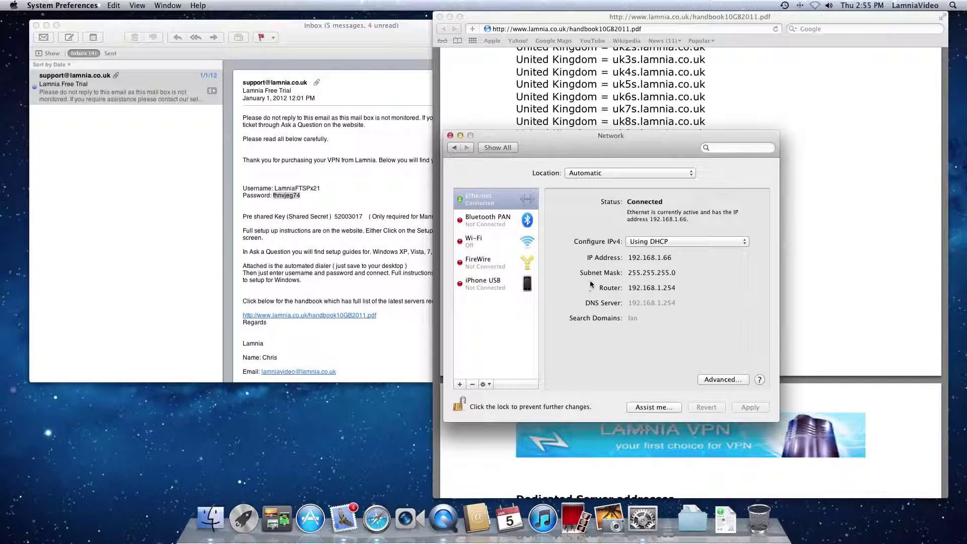
left_click(460, 384)
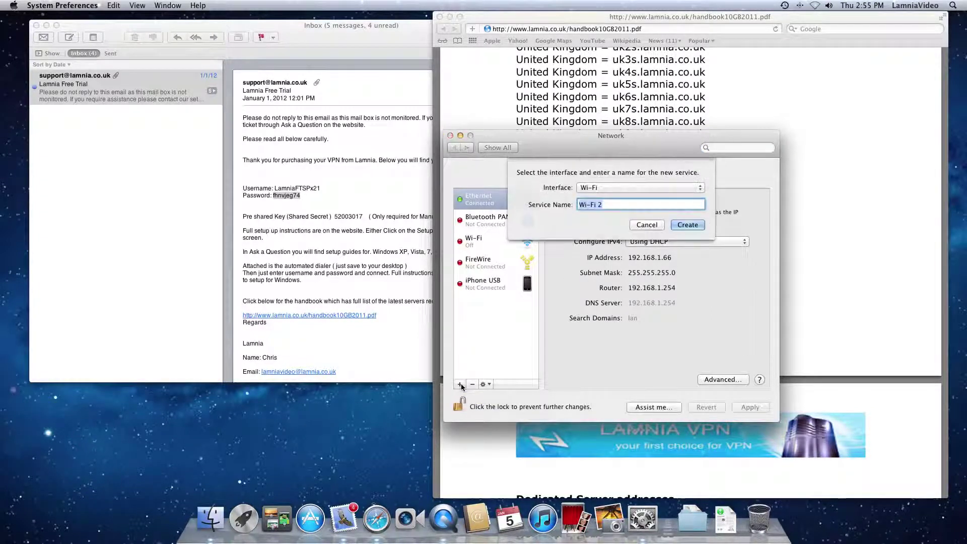
left_click(701, 188)
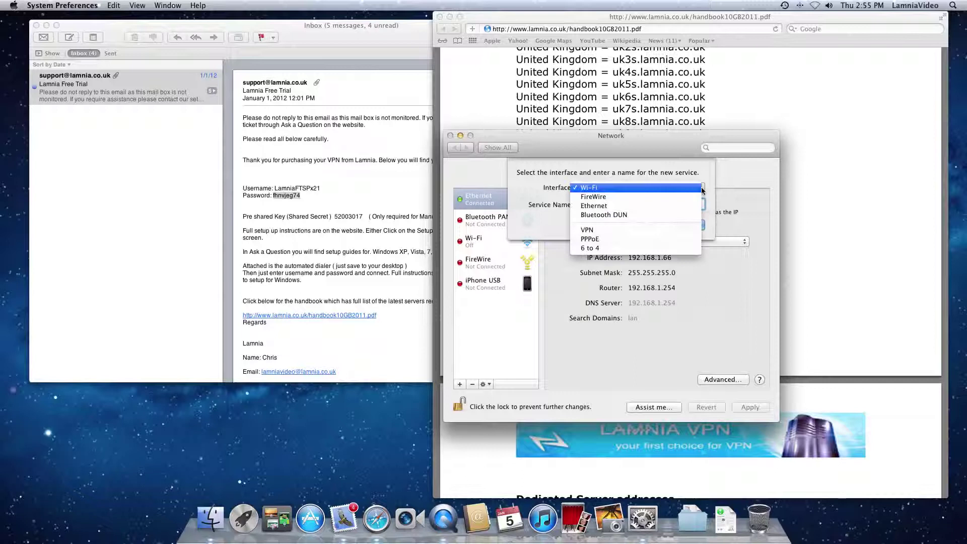
left_click(598, 230)
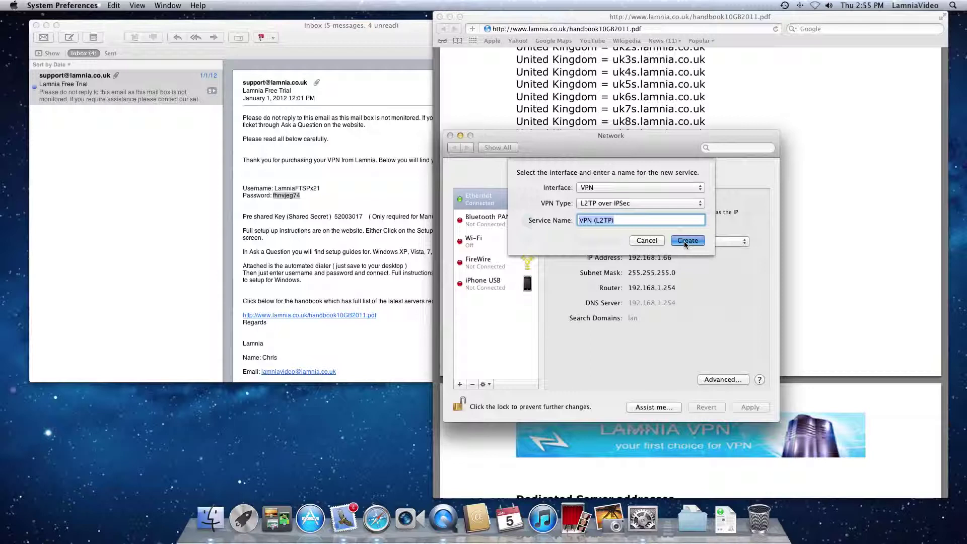
Create the VPN (L2TP) service with server uk1s.lamnia.co.uk and the VPN account username from the email
left_click(686, 241)
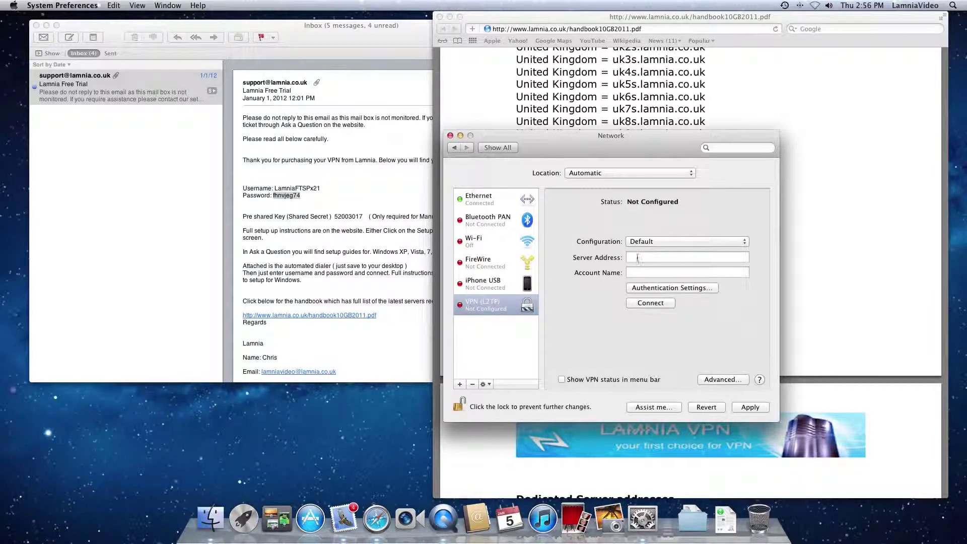
left_click_drag(665, 148, 325, 160)
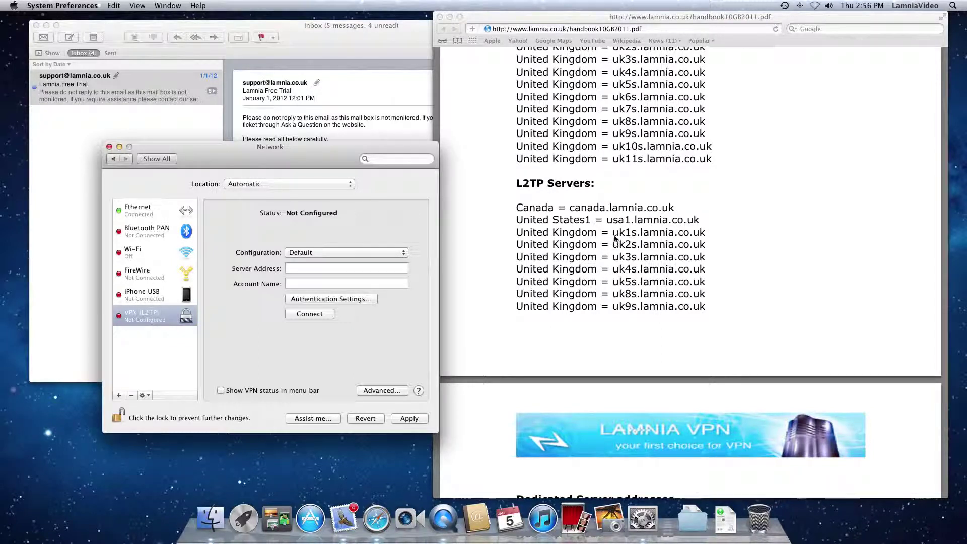
left_click(304, 269)
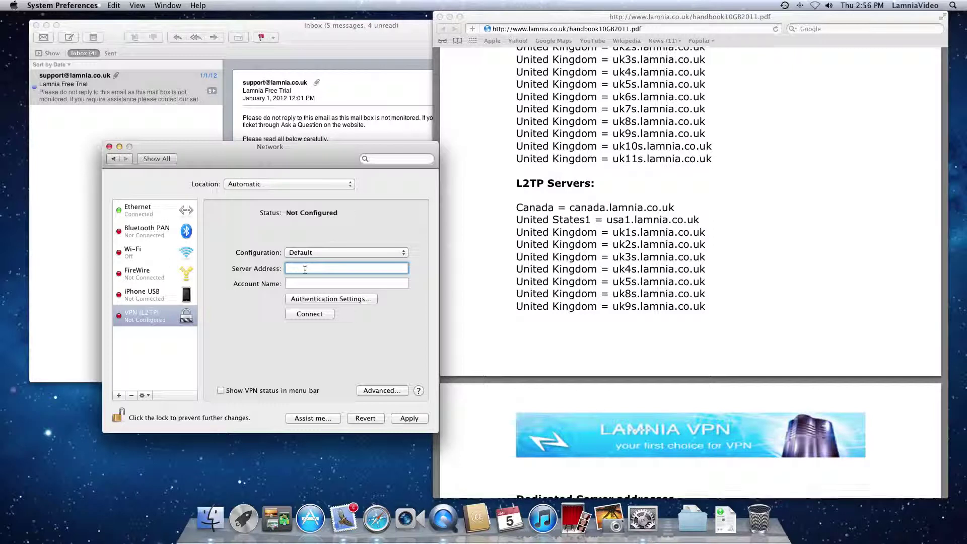
type("uk1s.lamnia.co.uk")
left_click_drag(238, 158, 655, 123)
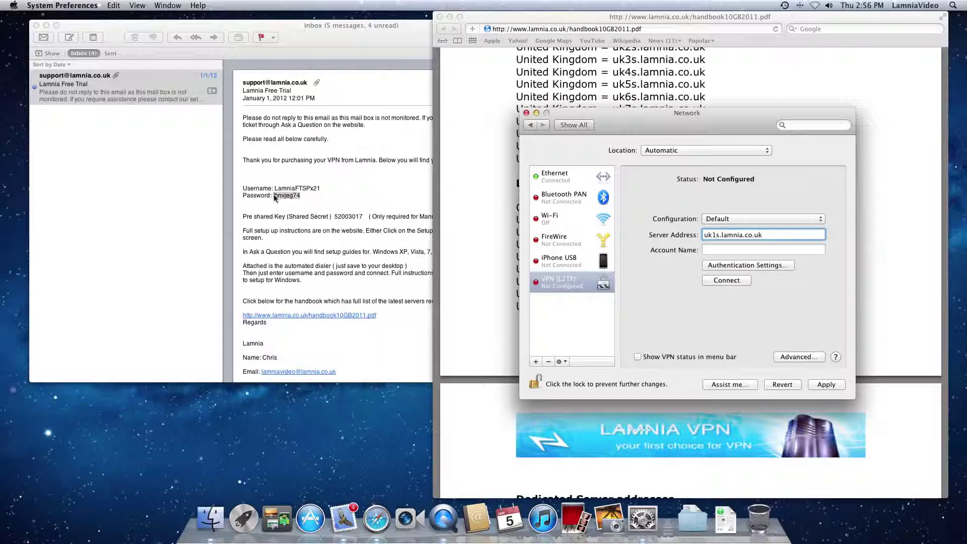
left_click(710, 251)
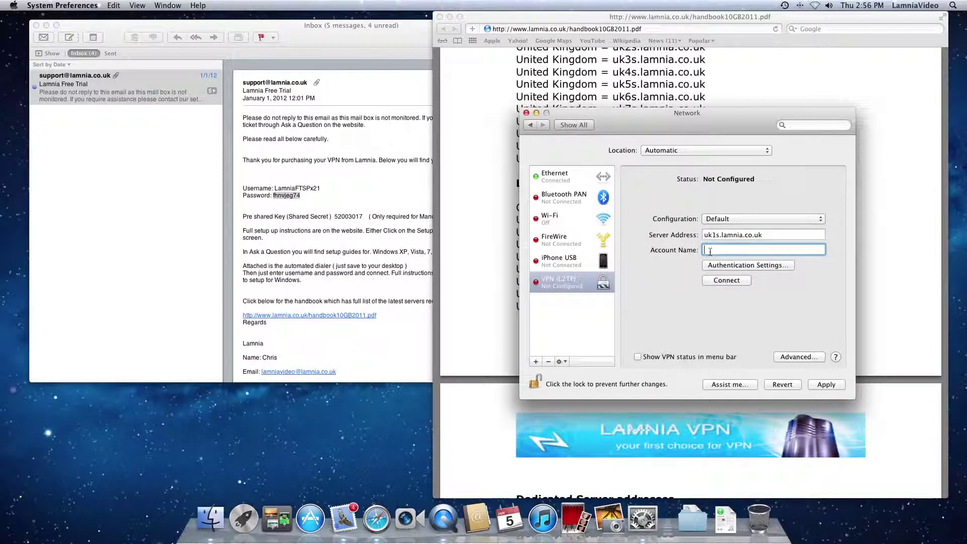
type("SA61051")
In Authentication Settings, enter the VPN account password and the pre-shared key as shared secret, then confirm
left_click(760, 266)
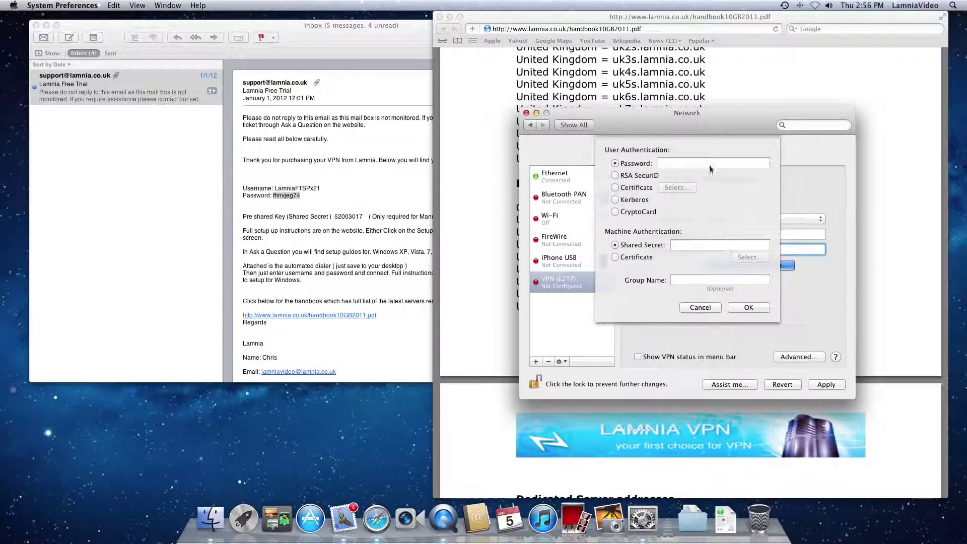
left_click(679, 162)
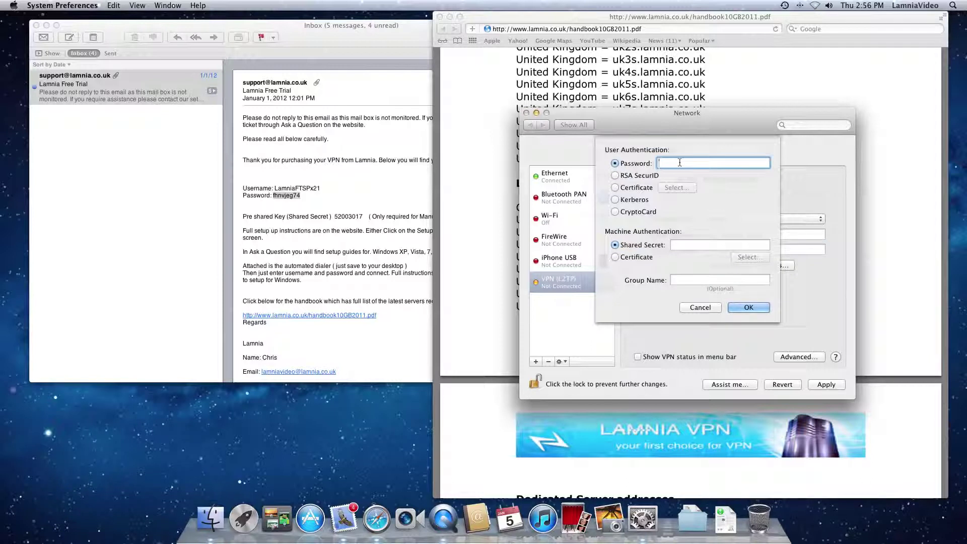
left_click(683, 246)
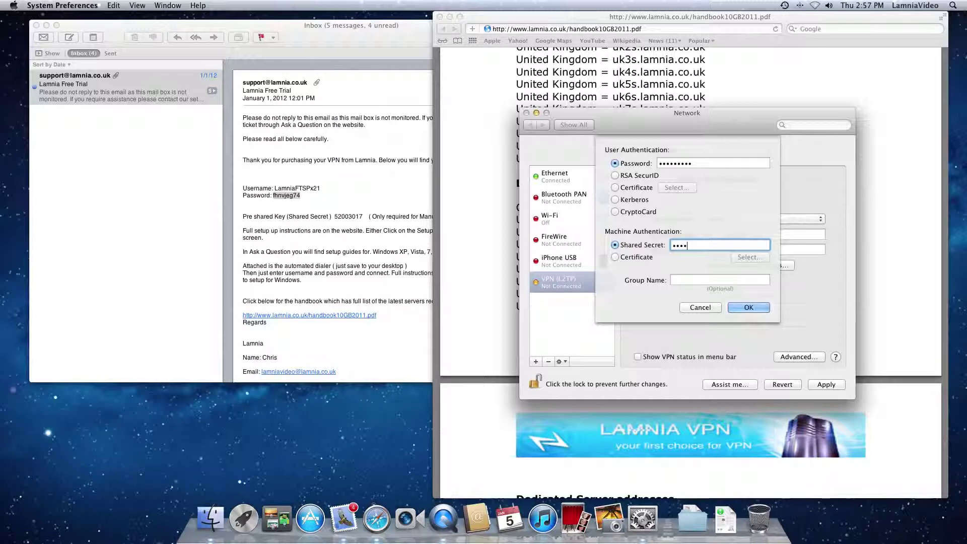
left_click(746, 308)
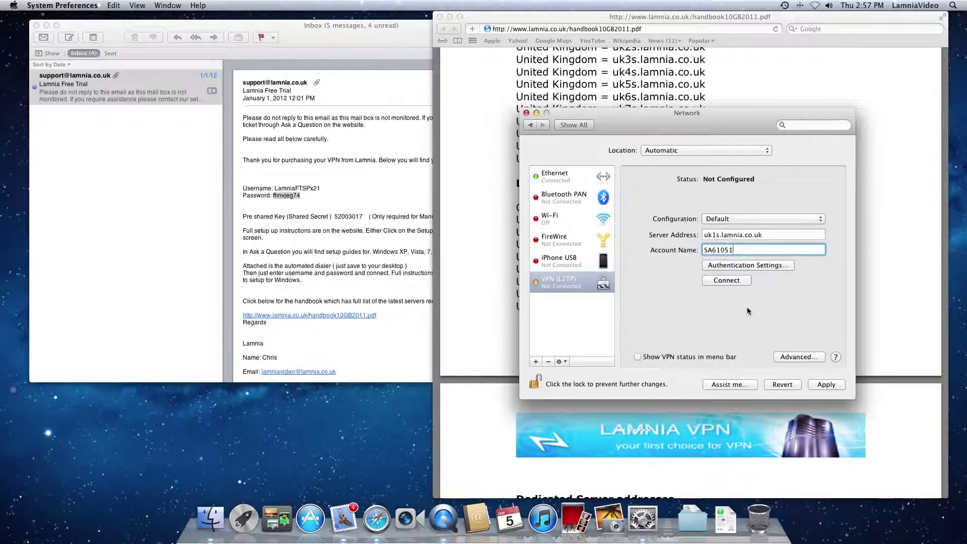
Turn on 'Send all traffic over VPN connection' and 'Show VPN status in menu bar'
left_click(807, 359)
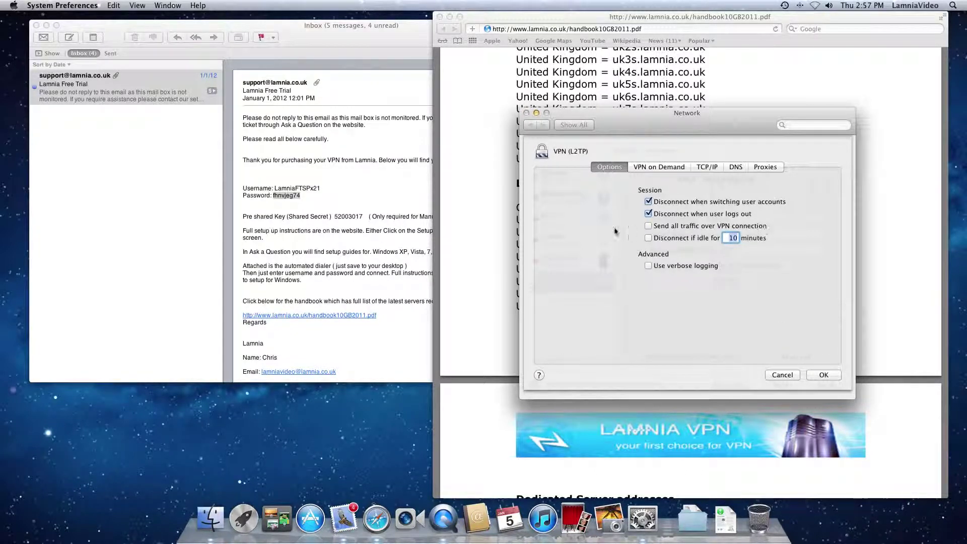
left_click(648, 225)
left_click(831, 376)
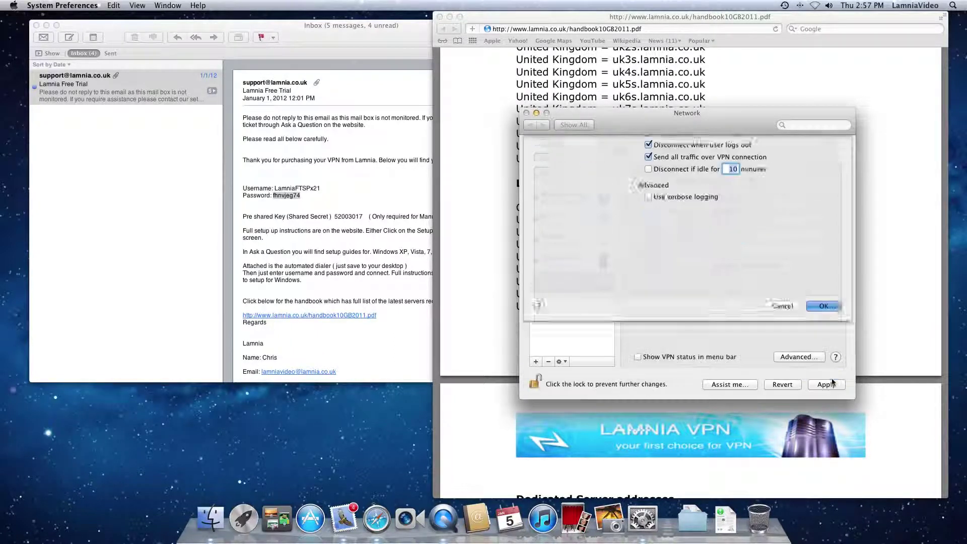
left_click(637, 357)
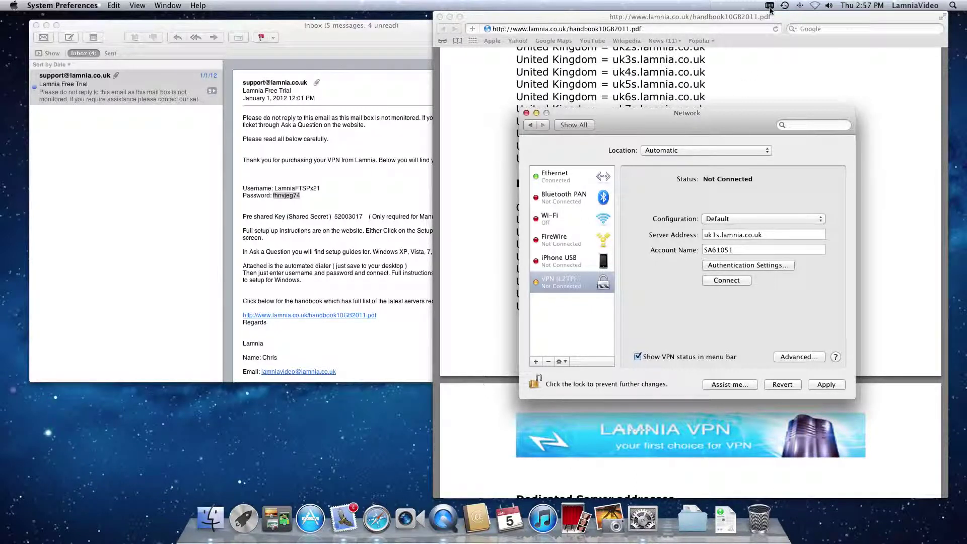
Apply the VPN (L2TP) settings, connect to the UK server, and close the Network window
left_click(832, 386)
left_click(736, 285)
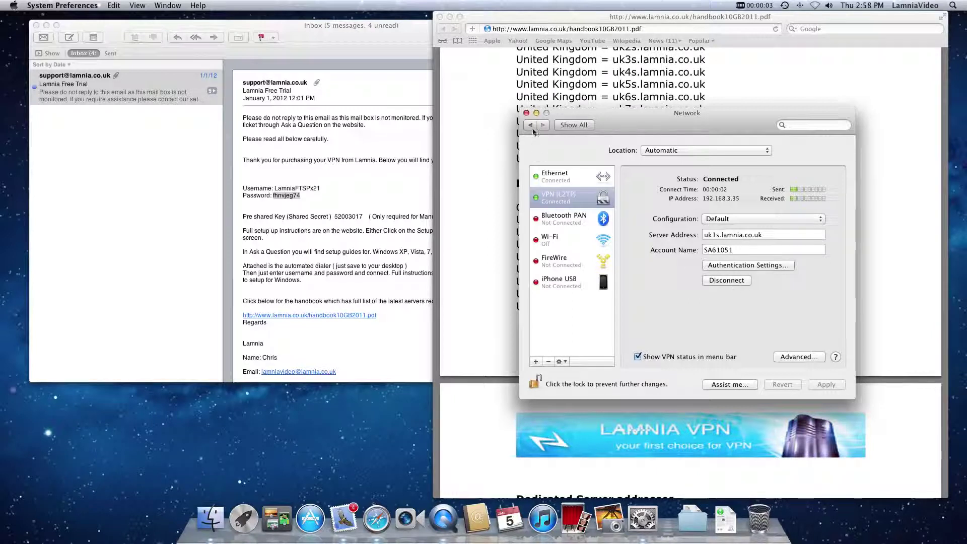
left_click(525, 113)
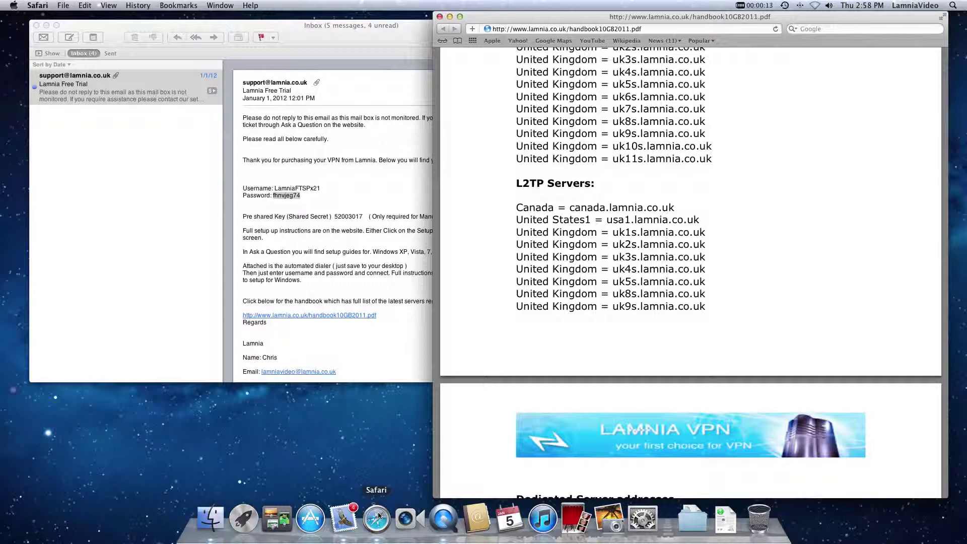
left_click(63, 6)
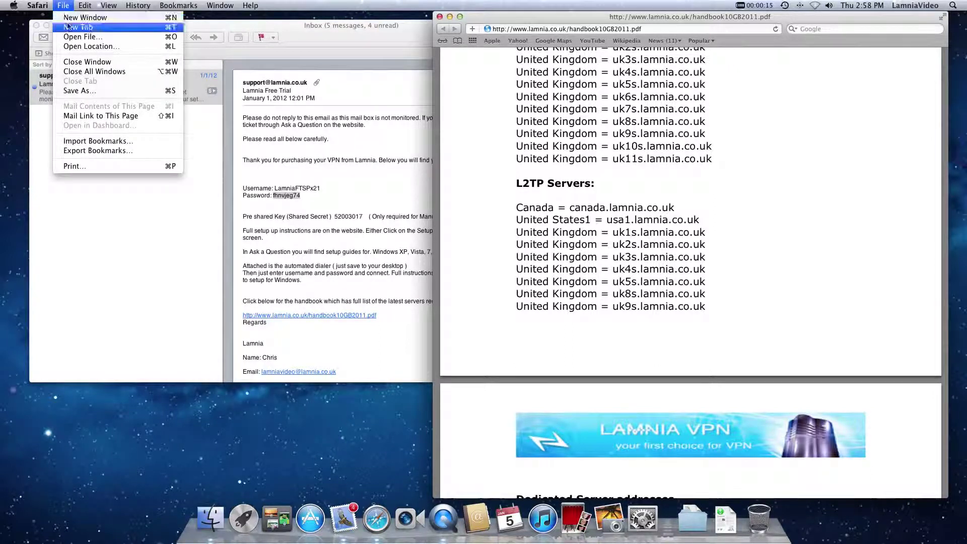
left_click(81, 18)
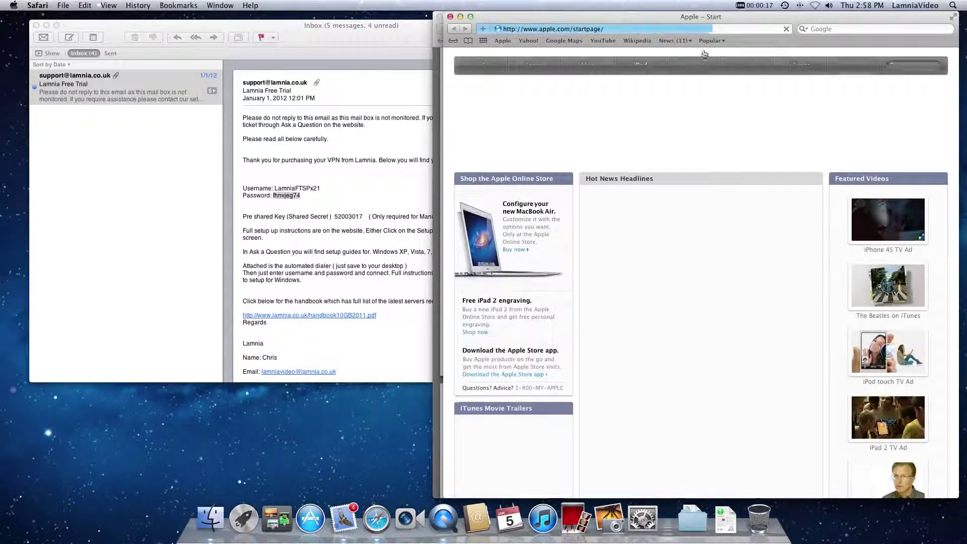
left_click_drag(775, 18, 524, 18)
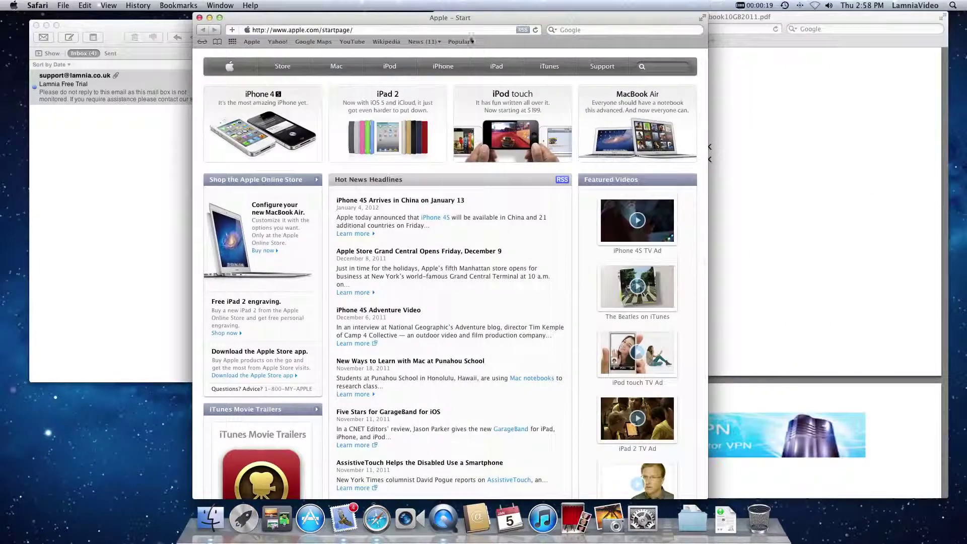
left_click(472, 30)
type("w")
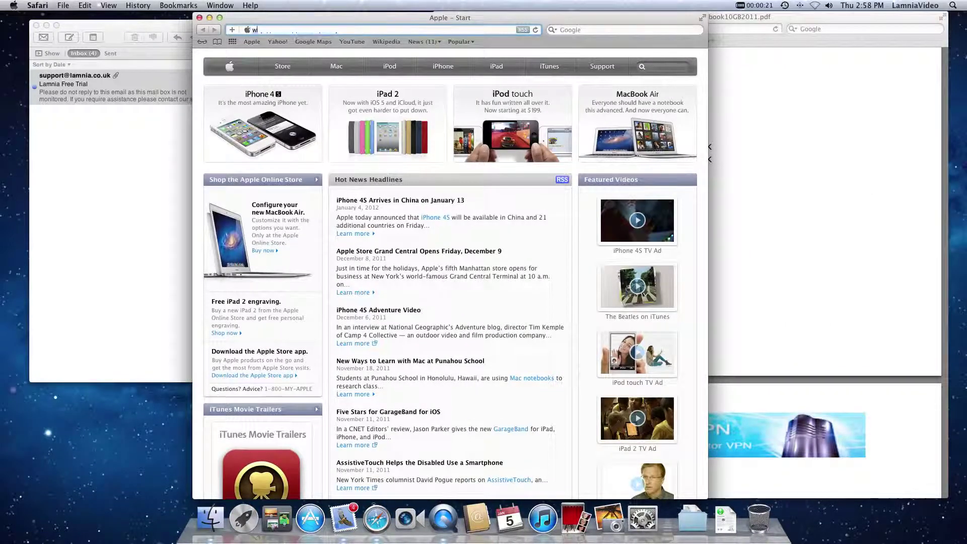
type("ww.bbc")
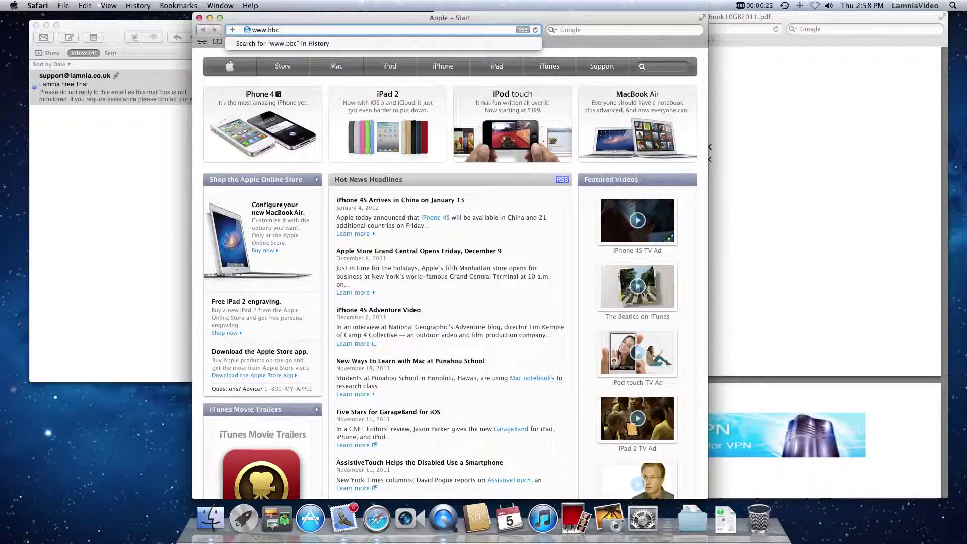
type(".co.uk/iplayer")
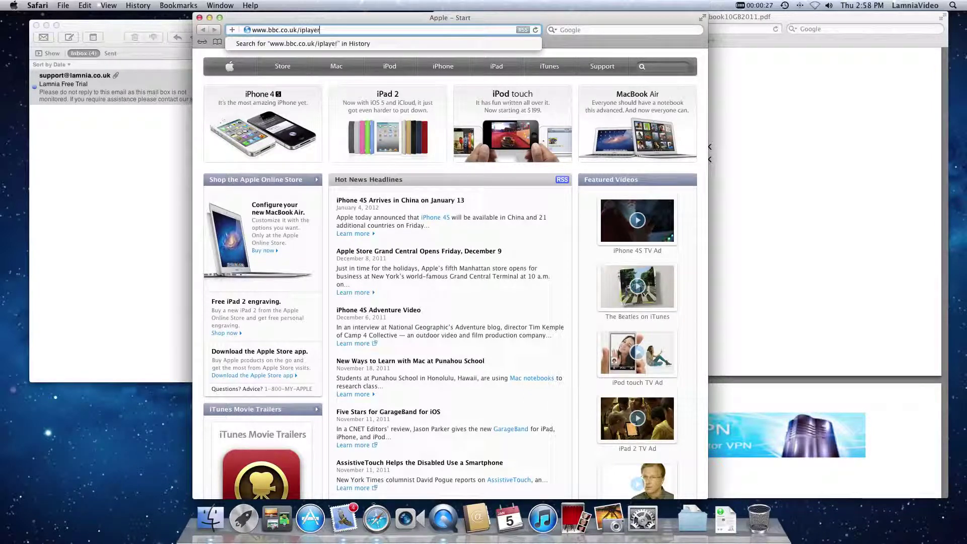
key("Return")
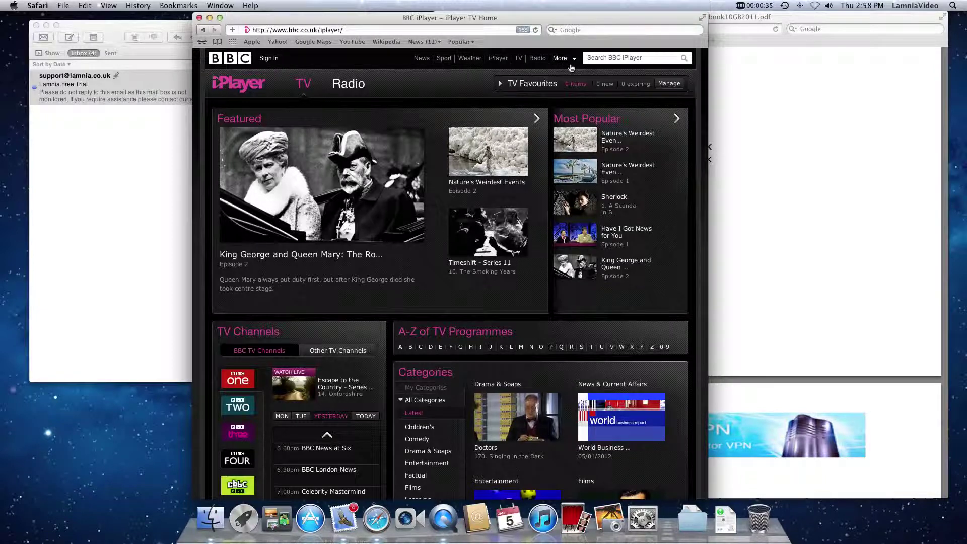
Play Have I Got News for You Series 41, confirming the age check, then pause it and close the window
scroll(385, 228, "down", 1)
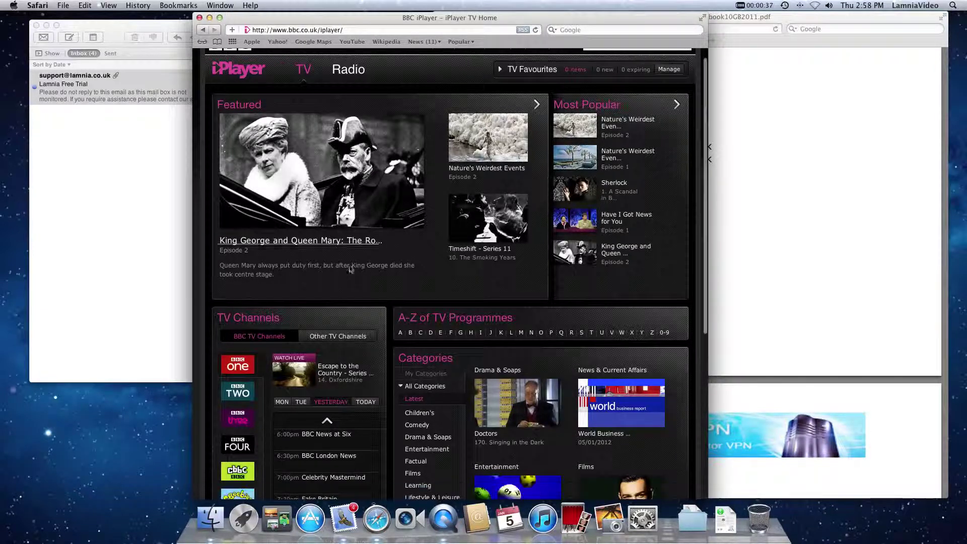
mouse_move(588, 259)
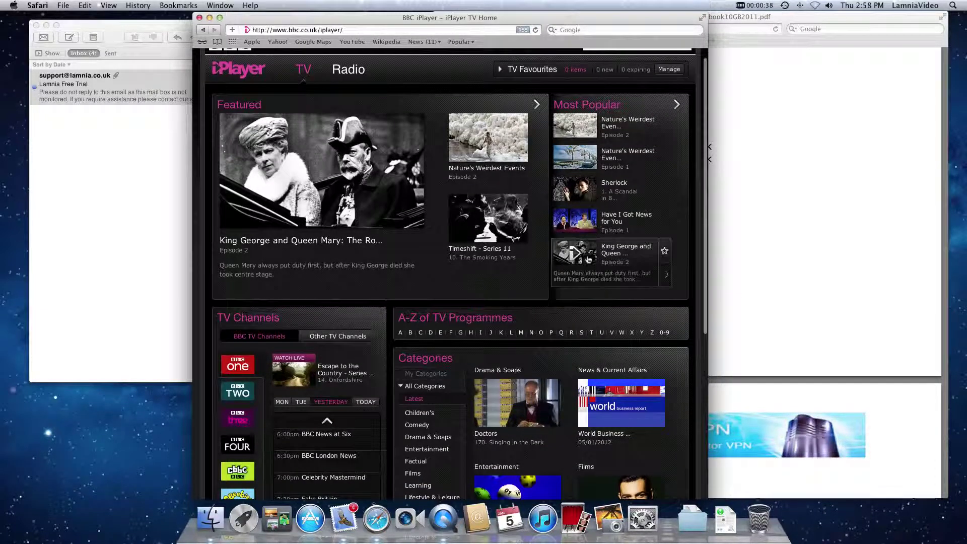
left_click(575, 222)
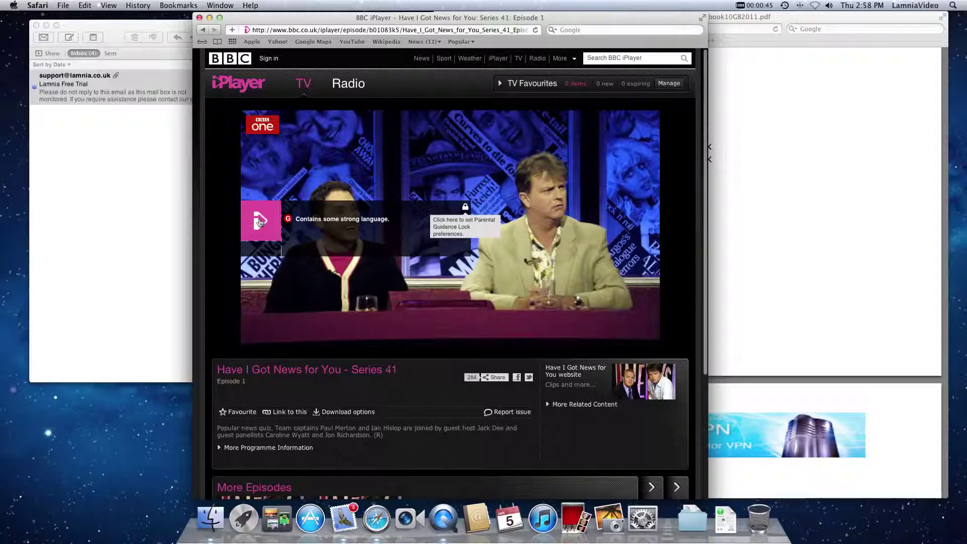
left_click(260, 222)
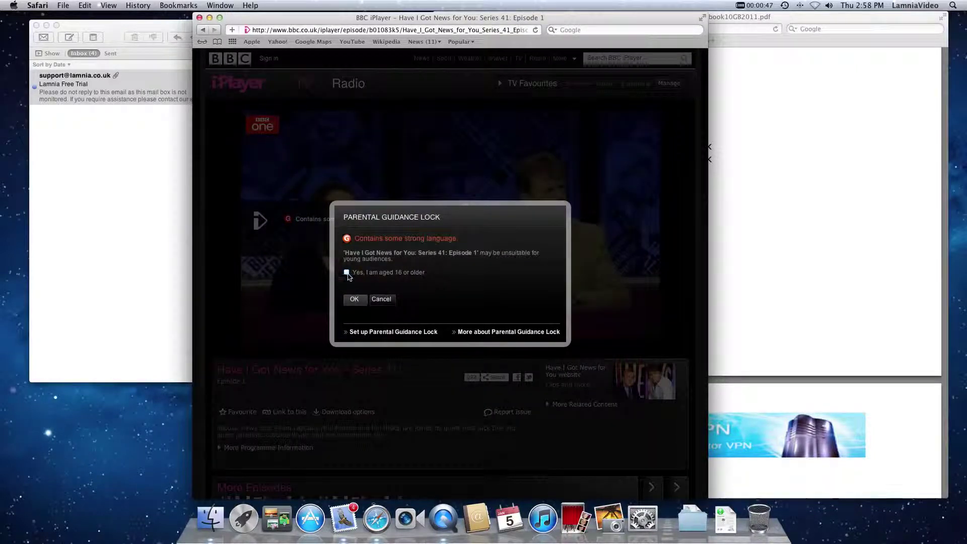
left_click(354, 300)
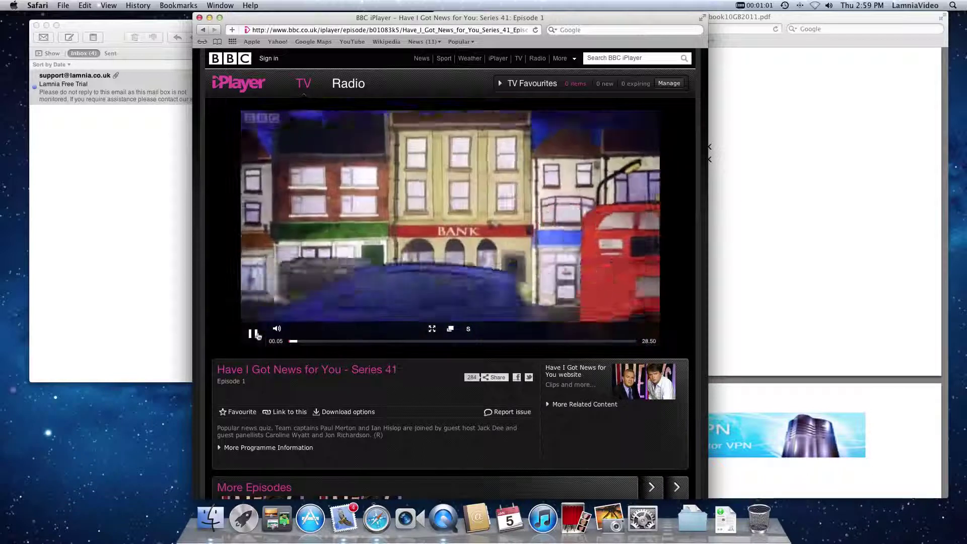
left_click(255, 333)
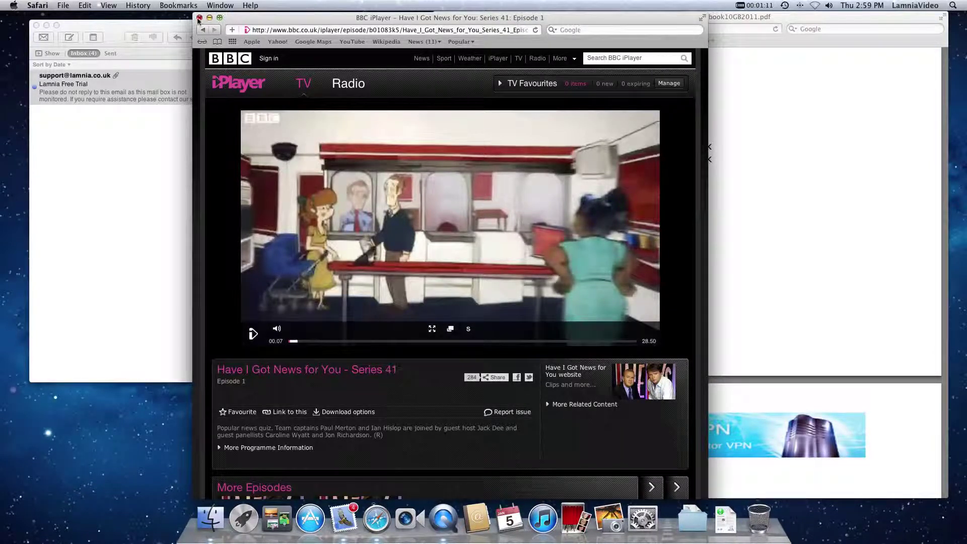
left_click(199, 18)
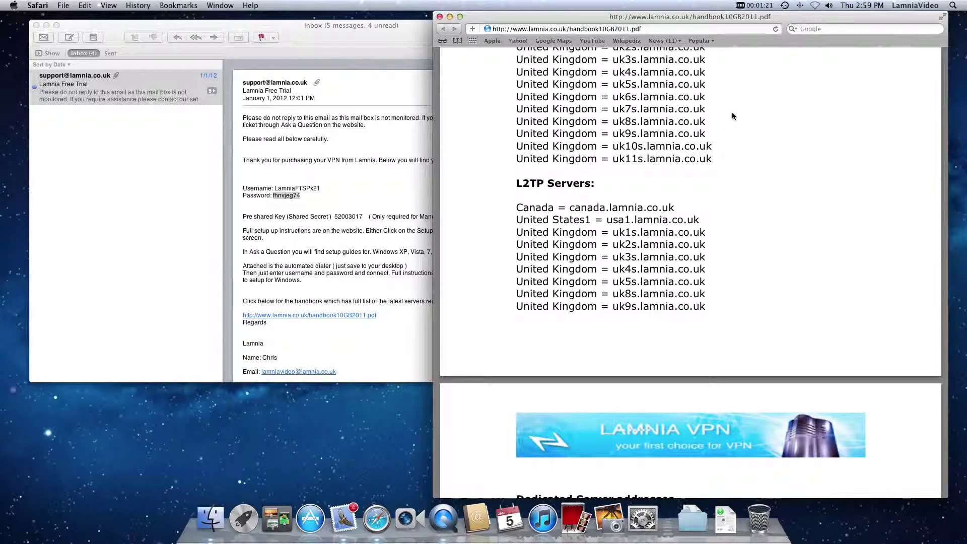
From the menu-bar VPN icon, choose Disconnect VPN (L2TP), then Connect VPN (L2TP)
left_click(755, 9)
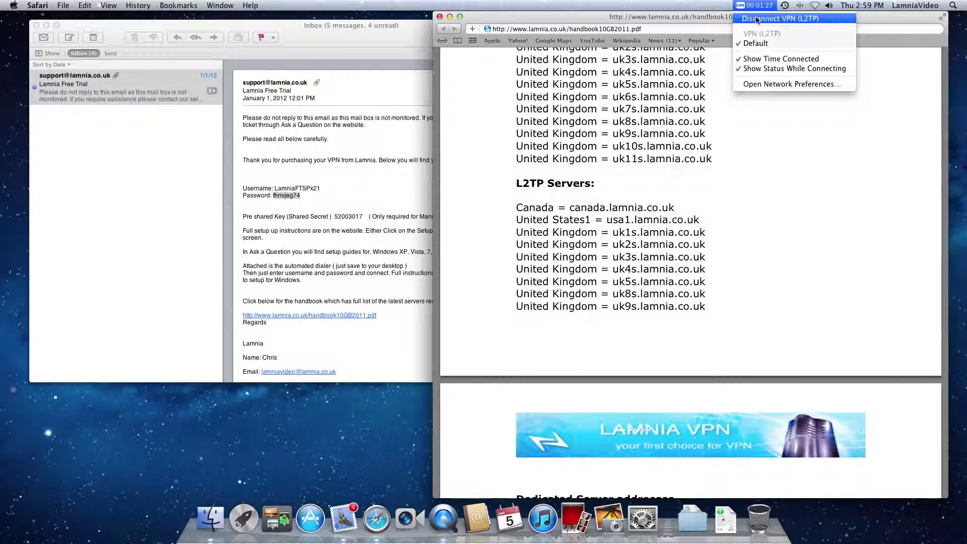
left_click(757, 19)
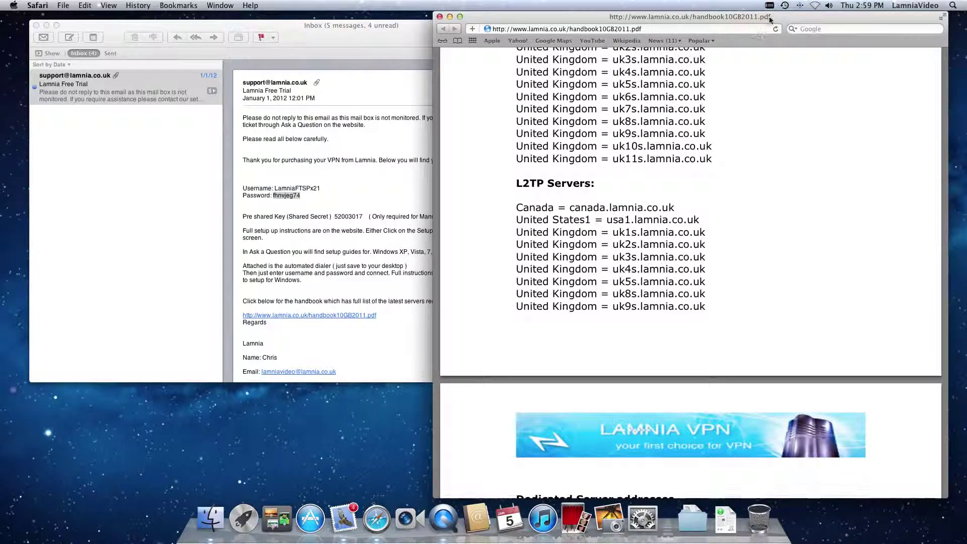
left_click(768, 6)
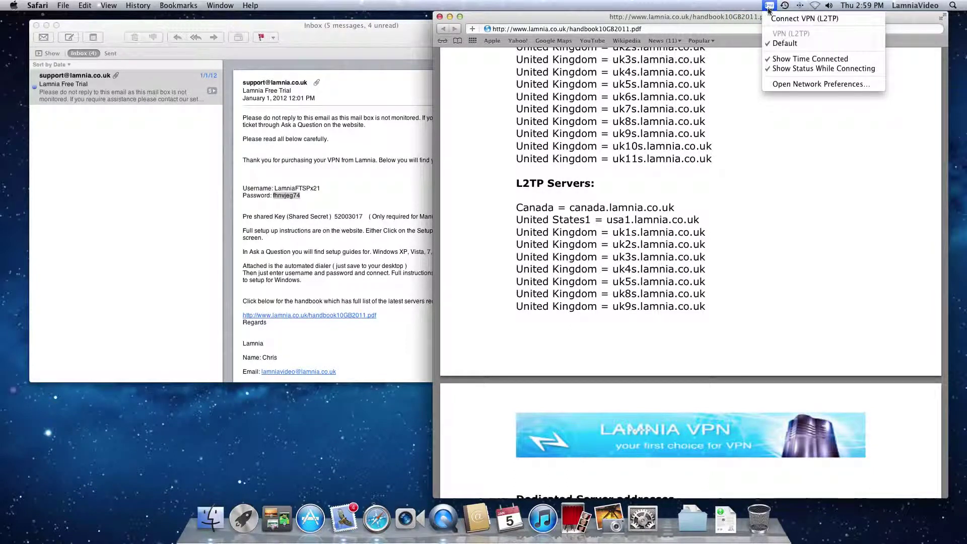
left_click(778, 19)
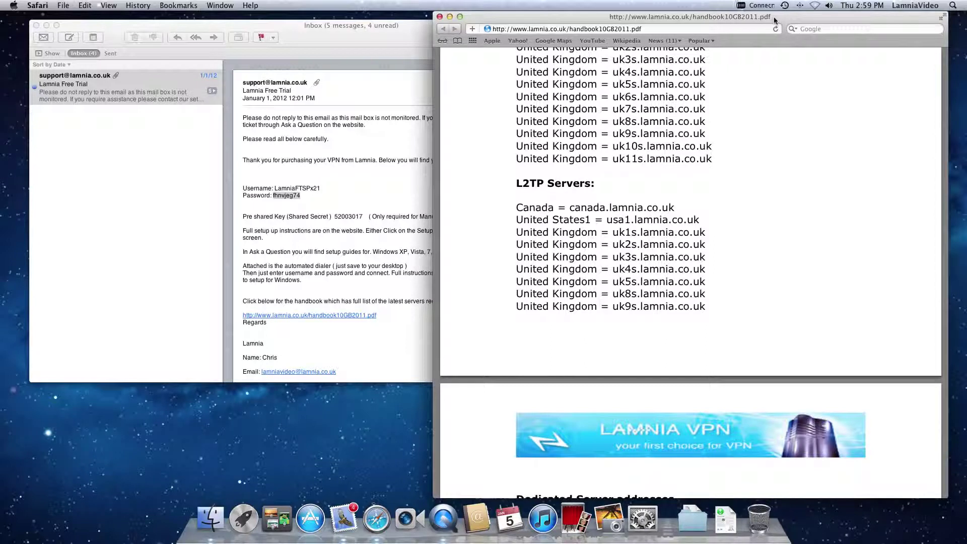